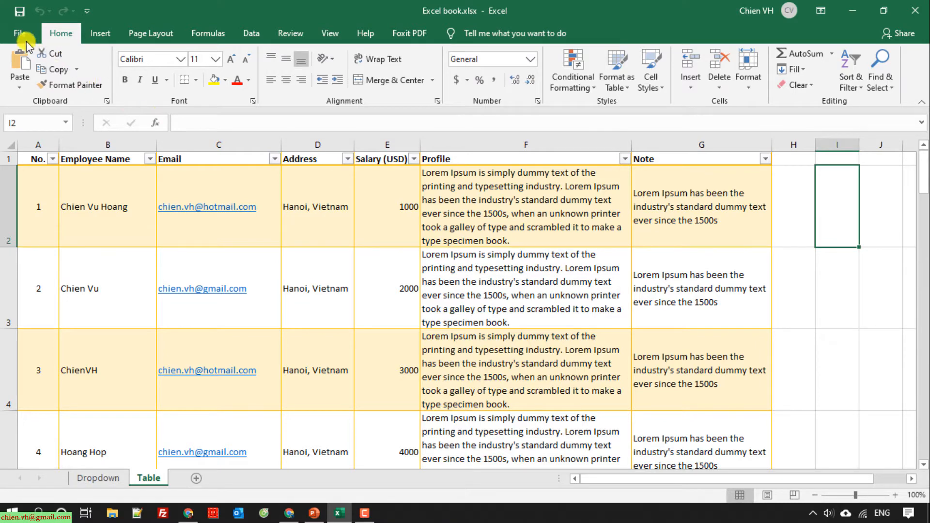
Open the print preview of the Table sheet and set the page orientation to Landscape.
left_click(17, 35)
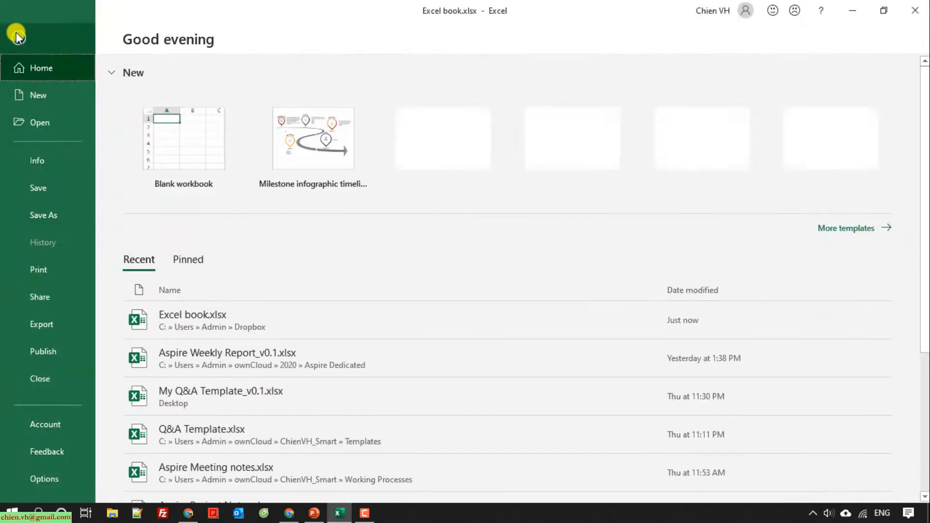
left_click(43, 270)
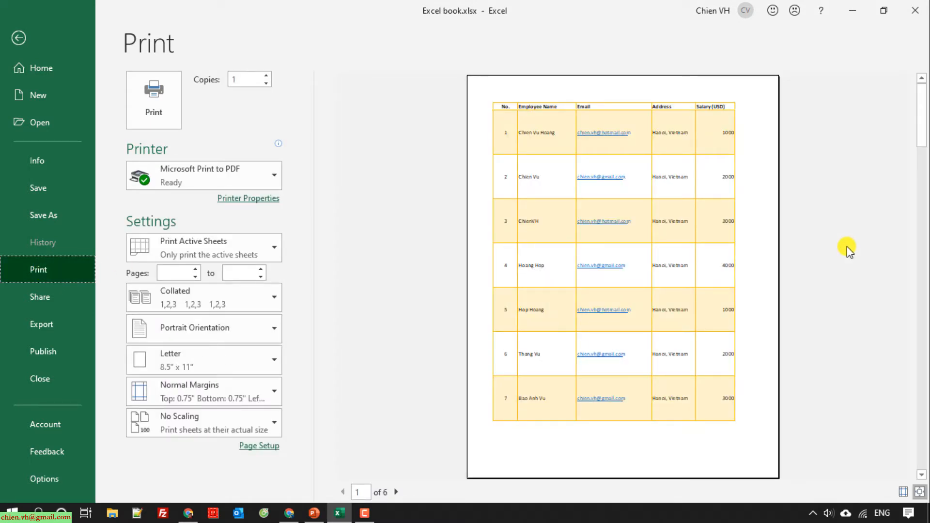
left_click(715, 228)
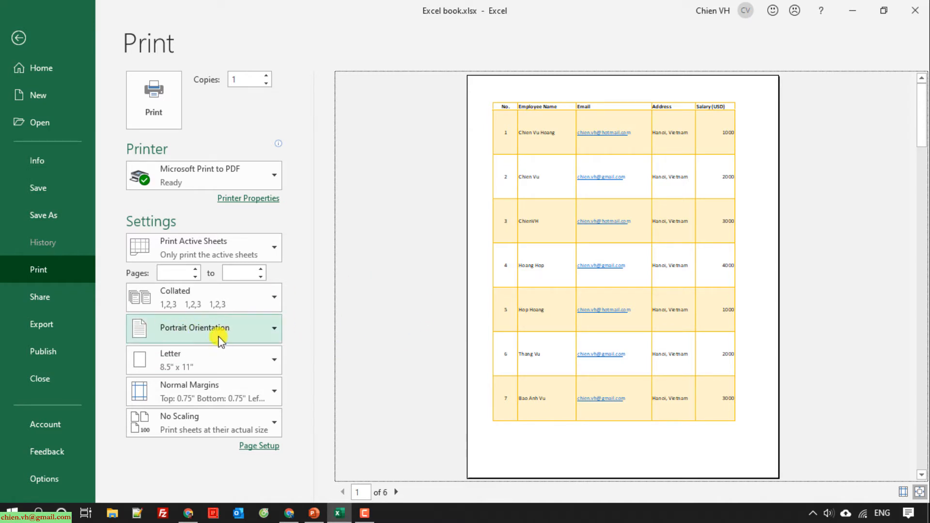
left_click(270, 329)
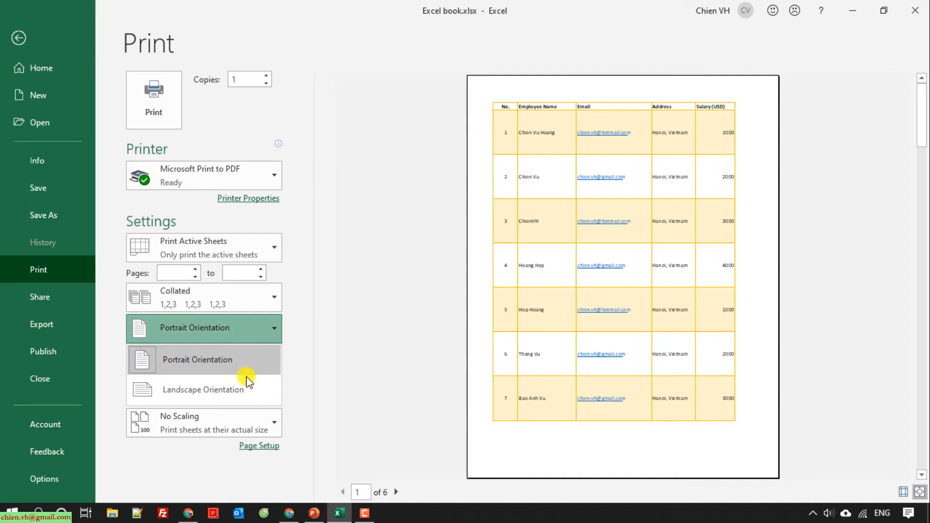
left_click(238, 390)
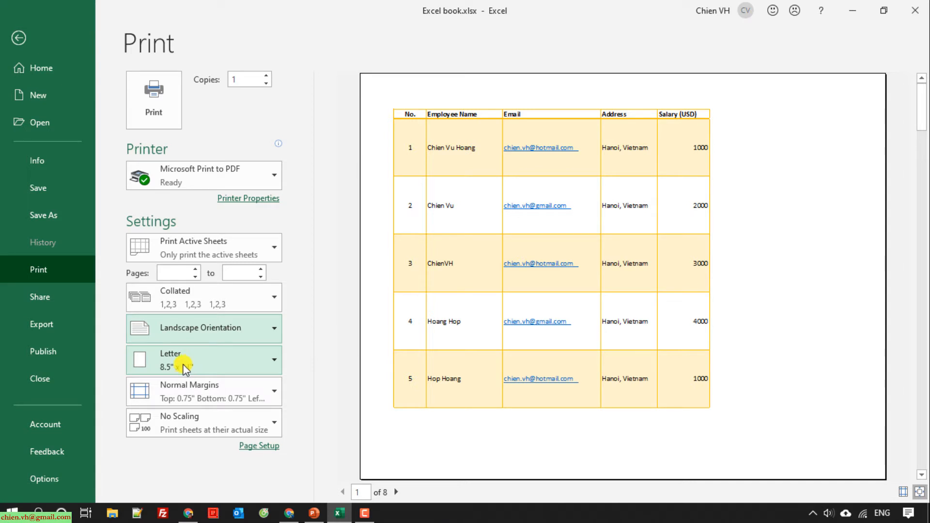
Compare the A3 and A4 paper sizes in the print preview and set the paper to A3.
left_click(272, 359)
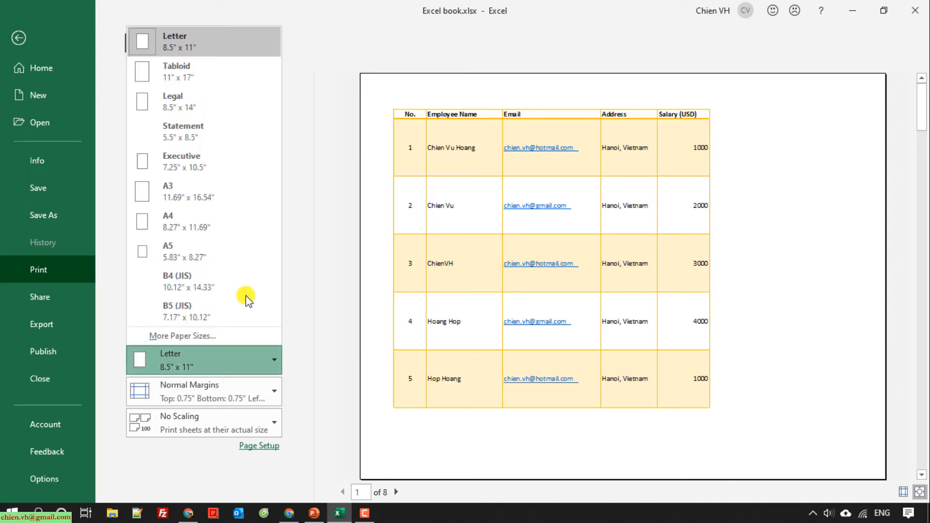
left_click(201, 188)
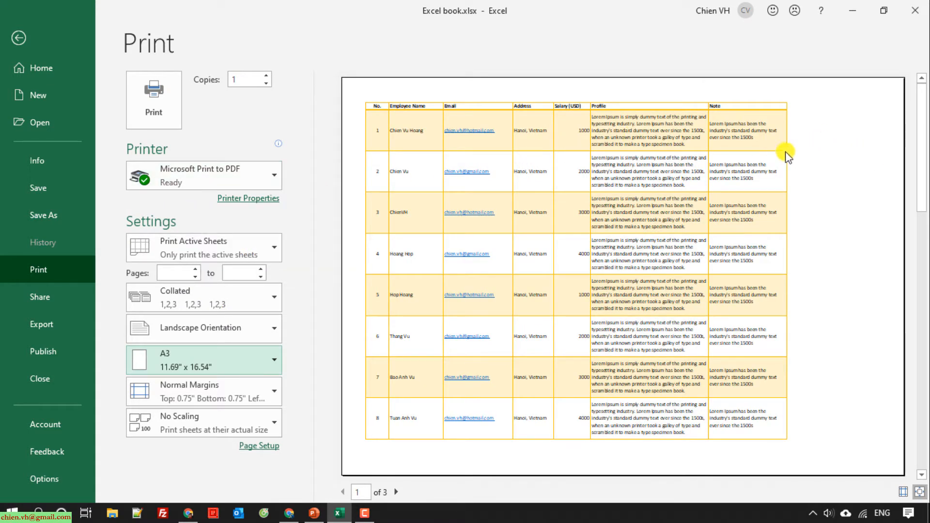
left_click(274, 362)
left_click(198, 235)
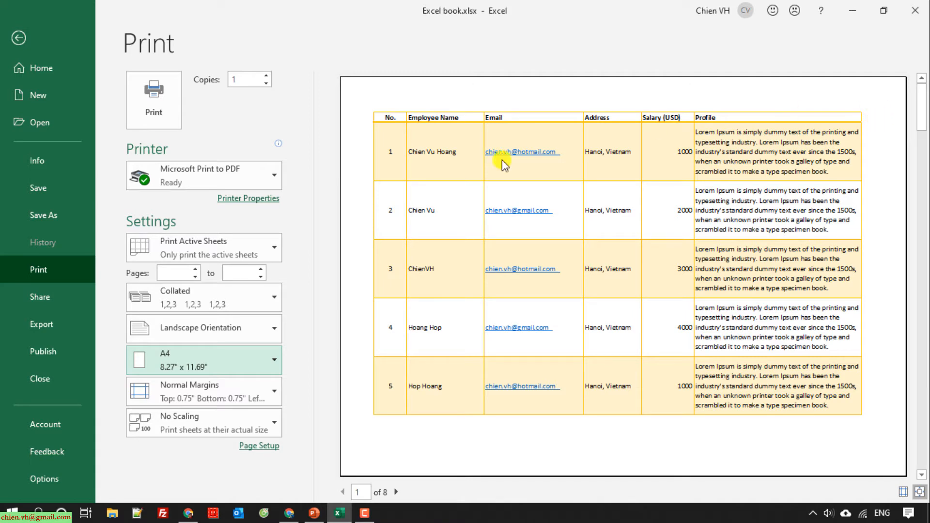
left_click(266, 367)
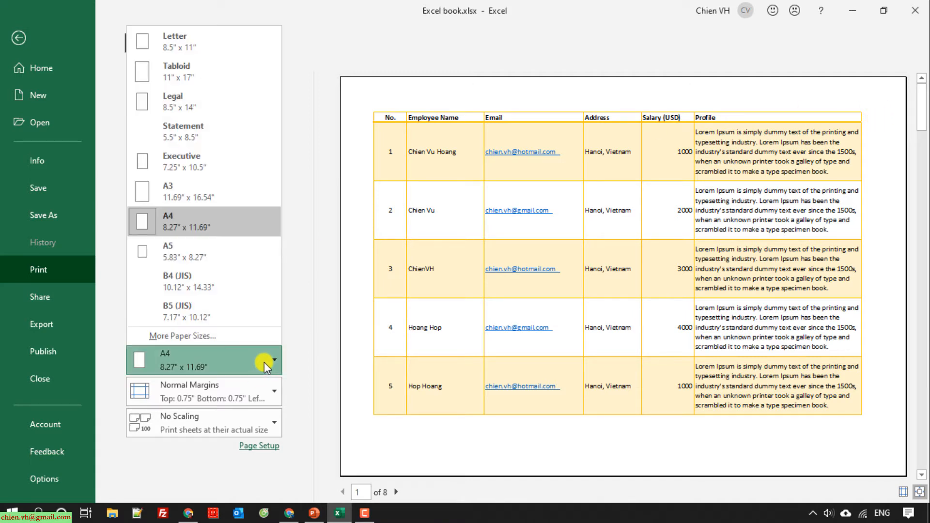
left_click(210, 192)
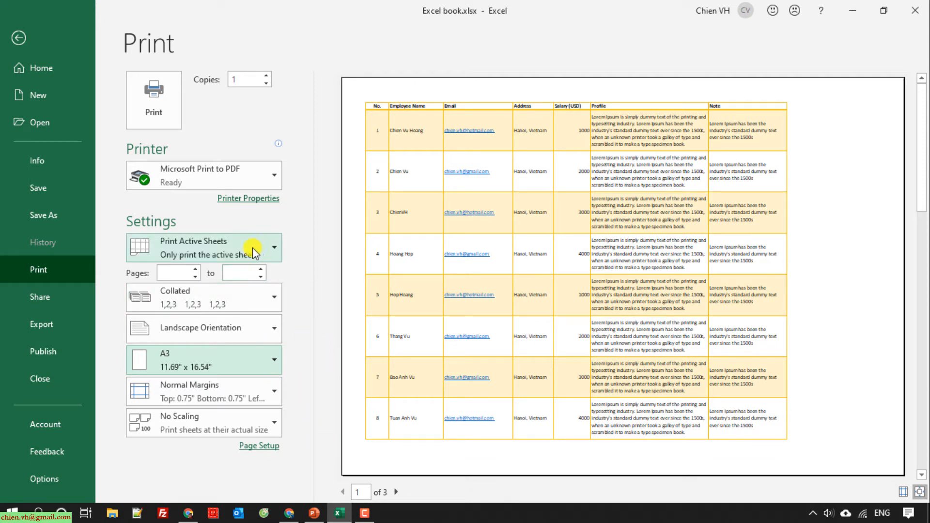
Open Page Setup and center the printed table horizontally on the page.
left_click(261, 448)
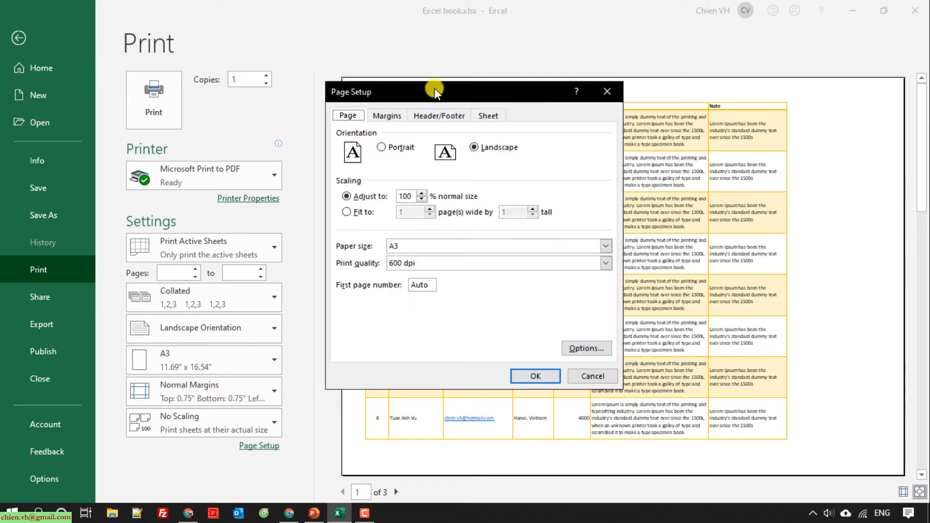
left_click_drag(435, 92, 167, 96)
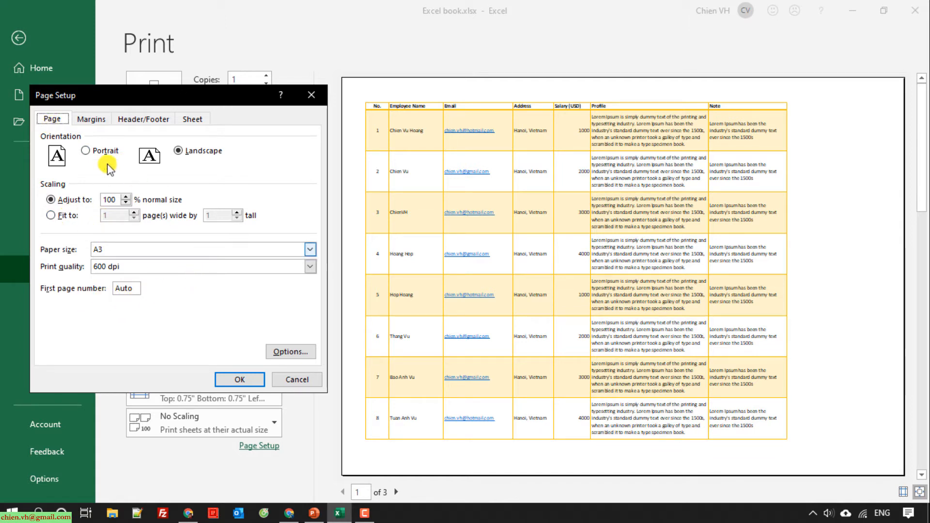
left_click(92, 119)
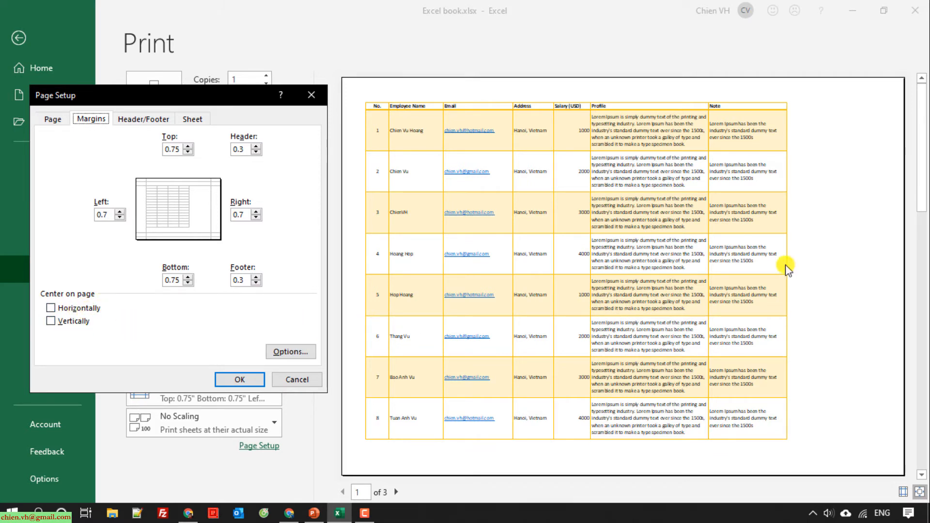
left_click(80, 309)
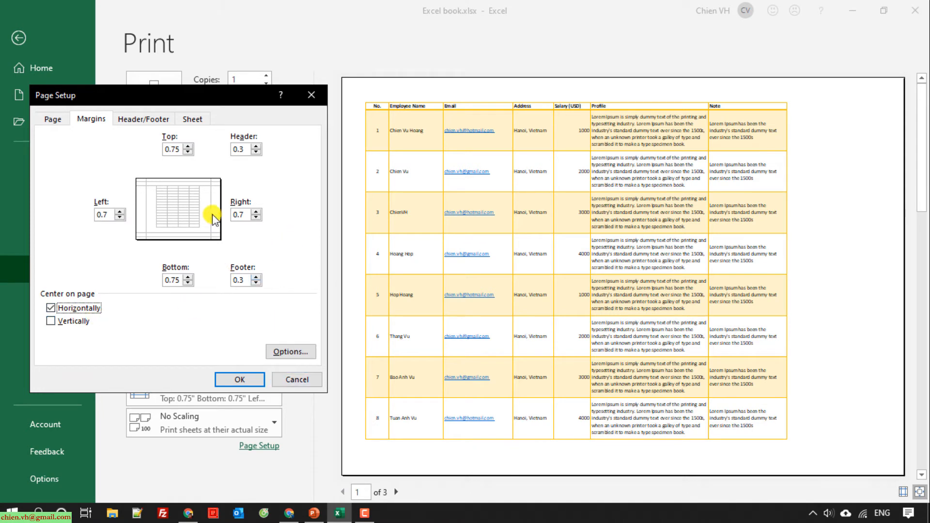
Set the footer to the "Page 1 of ?" format and apply the page setup.
left_click(140, 125)
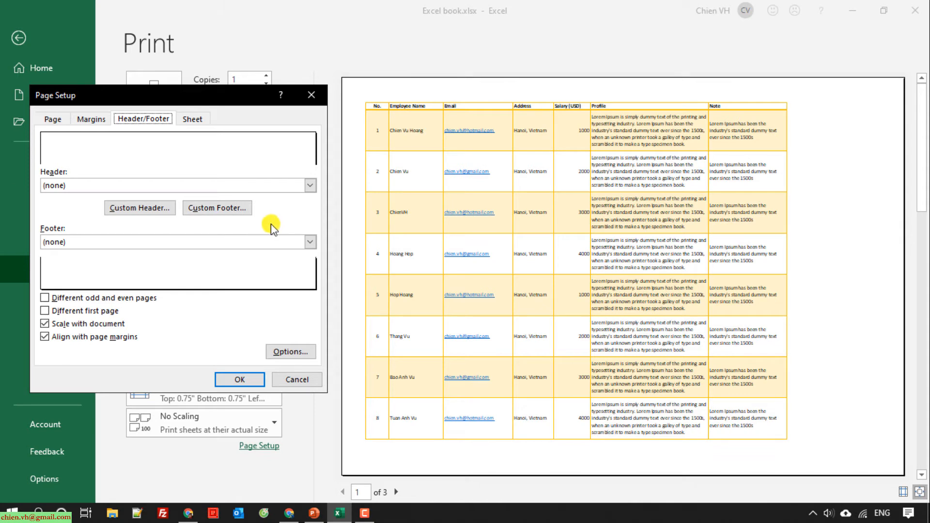
left_click(311, 242)
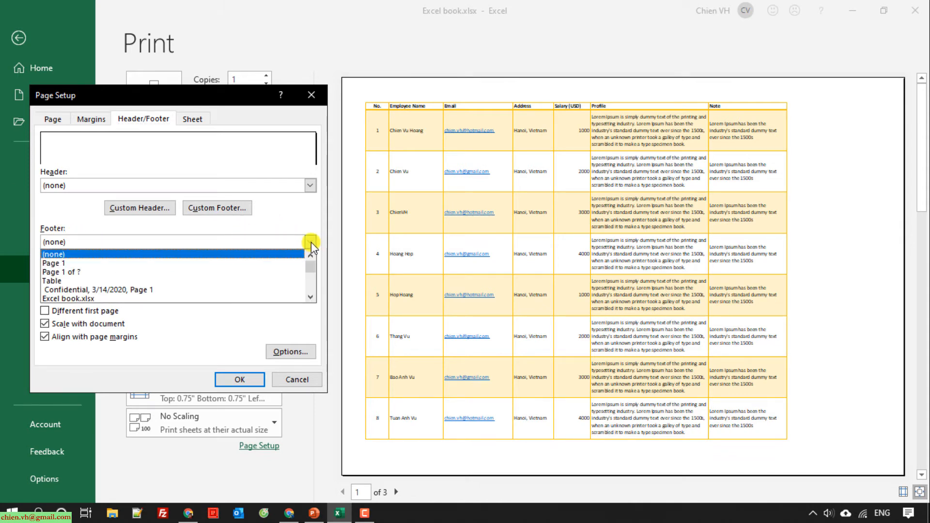
left_click(178, 272)
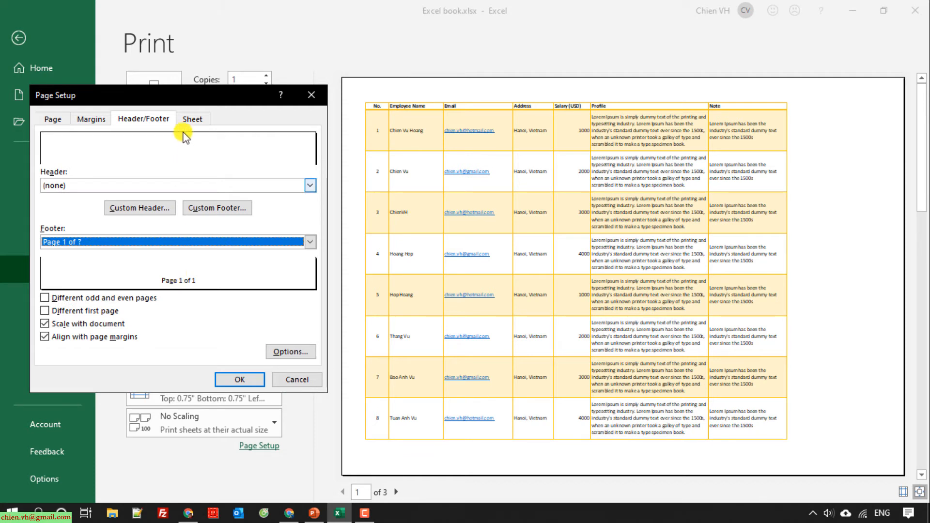
left_click(189, 119)
left_click(150, 120)
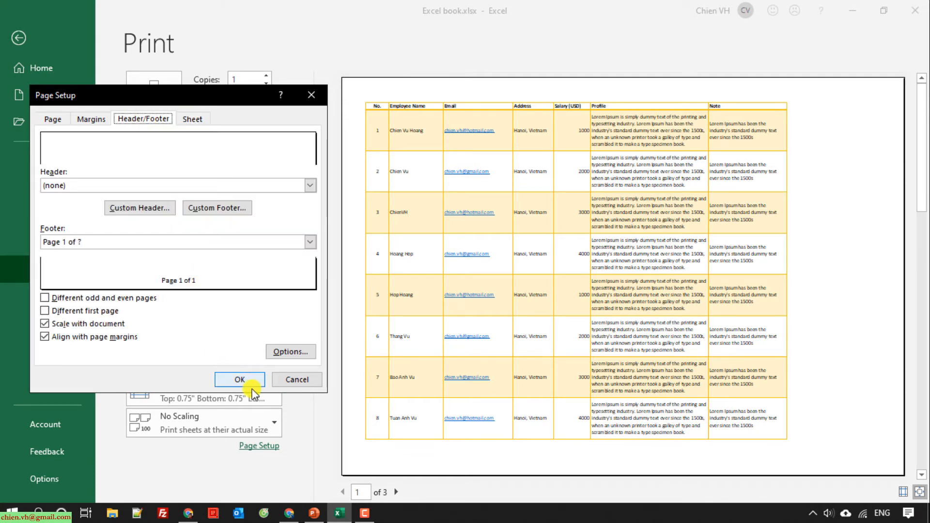
left_click(240, 380)
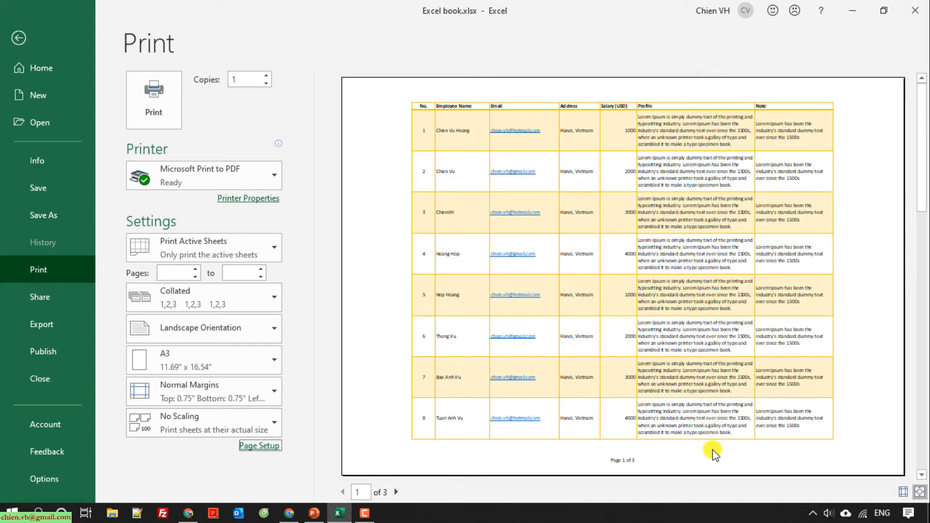
Page through the print preview to the last page and back, checking the table layout and footer numbering.
left_click(398, 492)
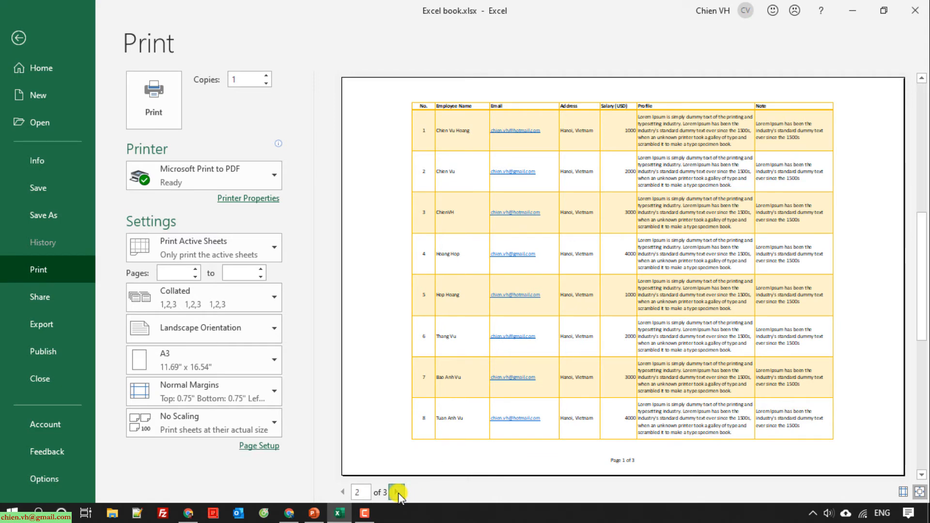
left_click(397, 492)
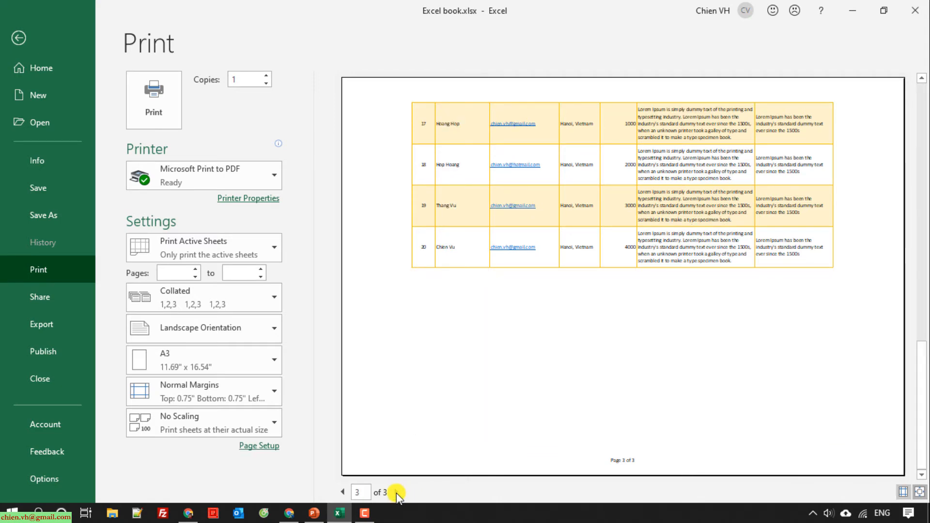
left_click(343, 492)
left_click(342, 492)
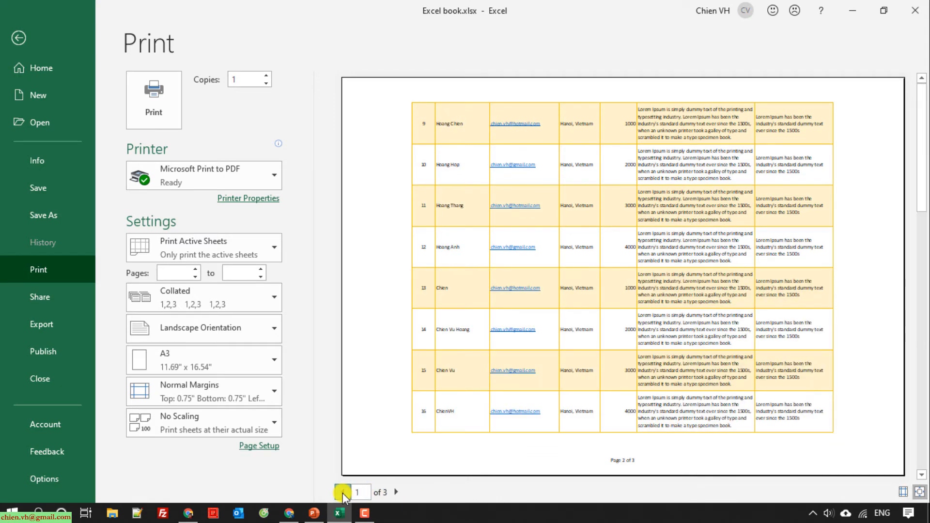
left_click(370, 255)
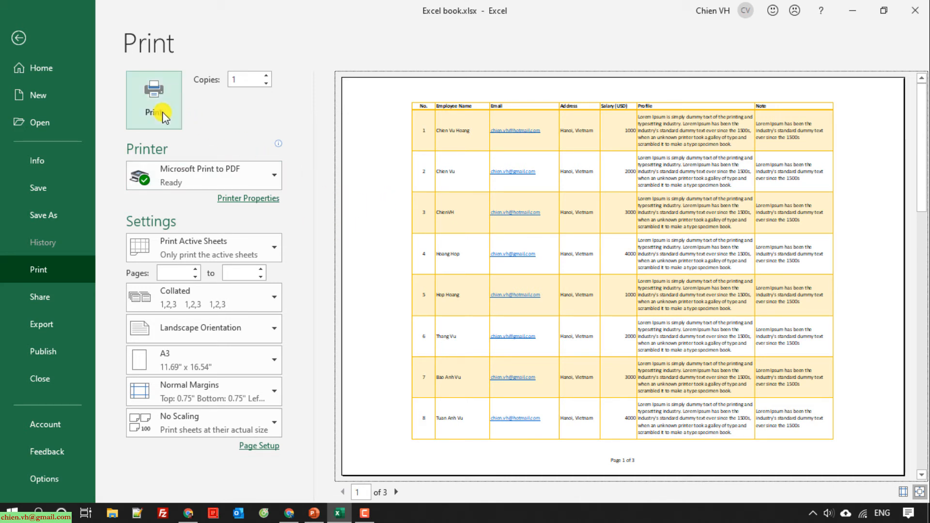
Print the sheet with Microsoft Print to PDF and save it on the Desktop as "My excel table".
left_click(162, 99)
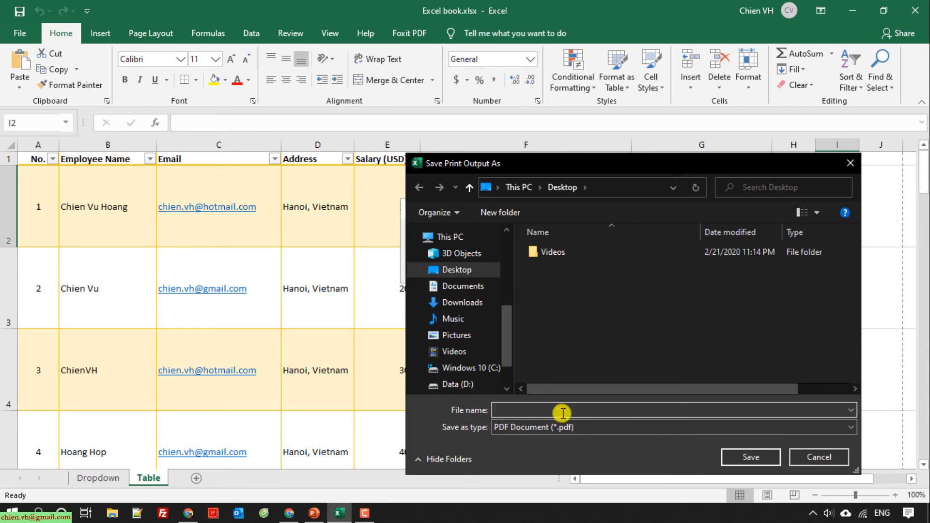
type("My excel table")
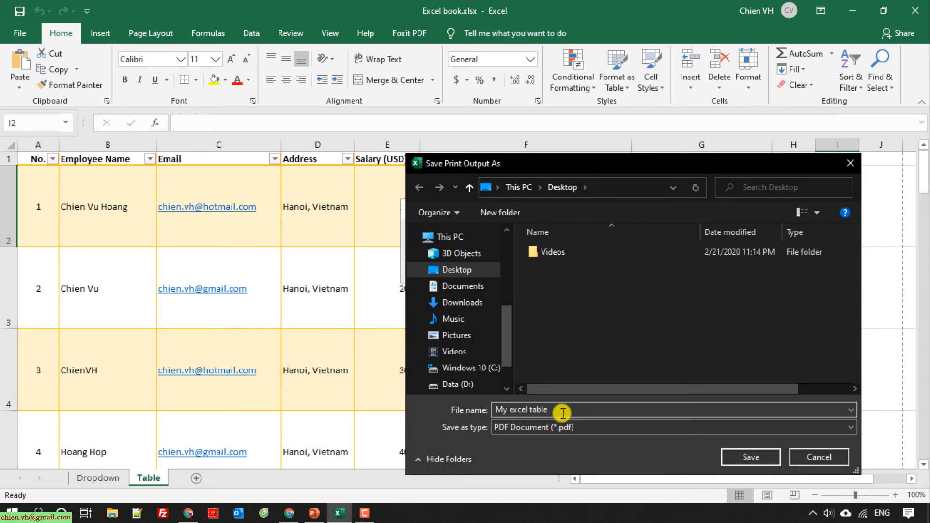
left_click(759, 459)
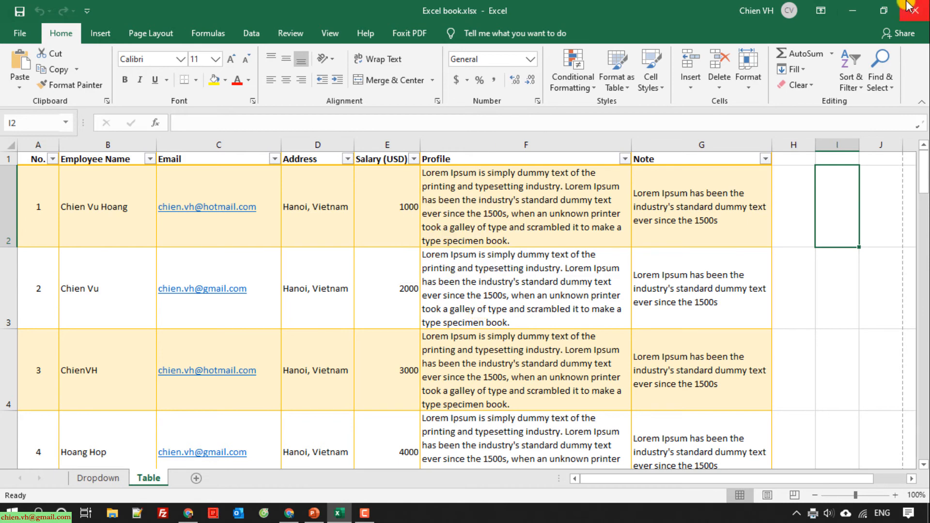
Open My excel table.pdf from the desktop and examine the columns, rows and page footers on every page.
left_click(861, 9)
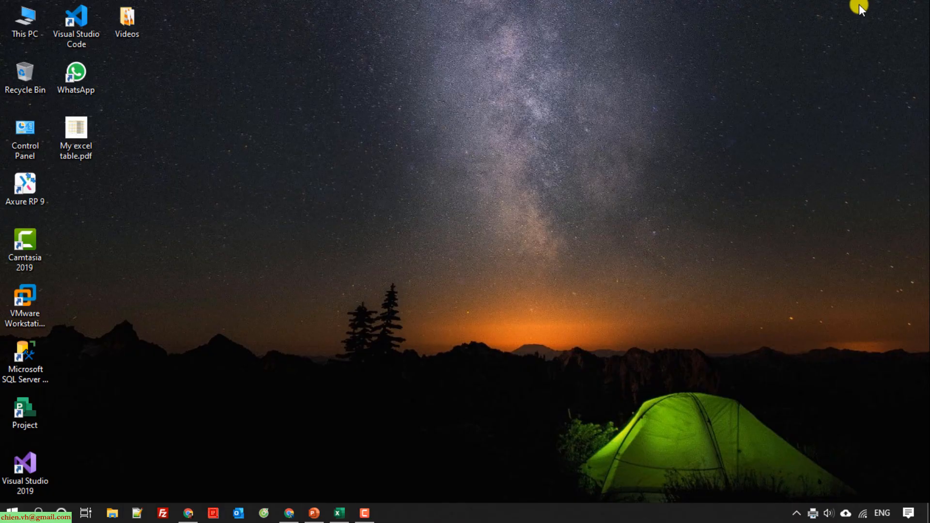
double_click(76, 127)
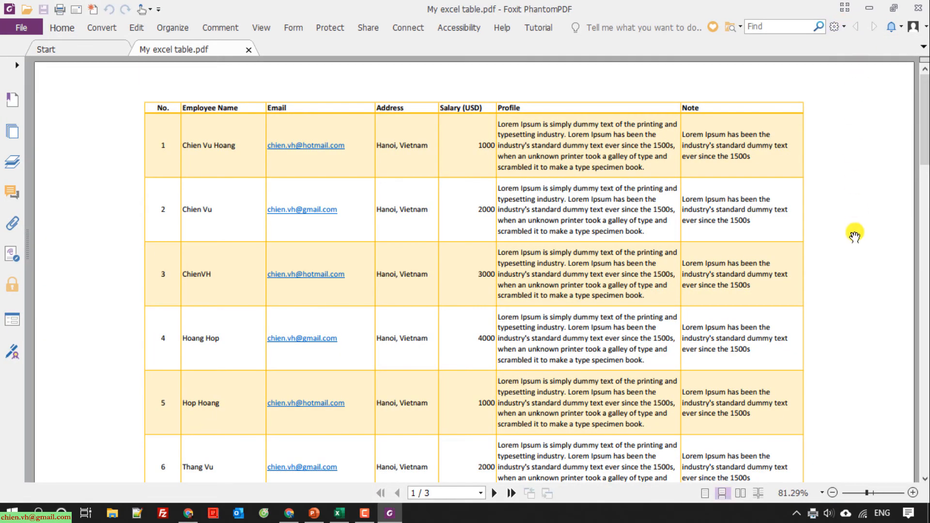
scroll(858, 242, "down", 5)
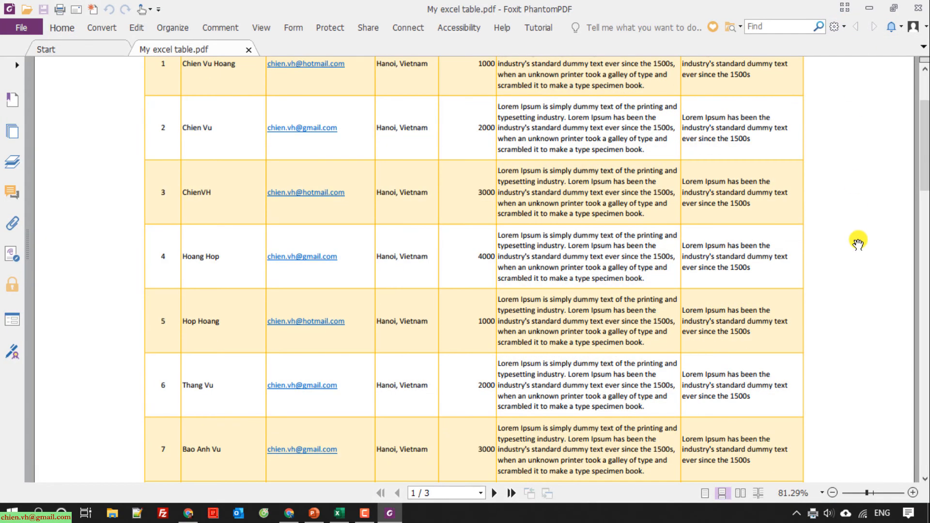
scroll(859, 244, "up", 3)
scroll(860, 245, "up", 2)
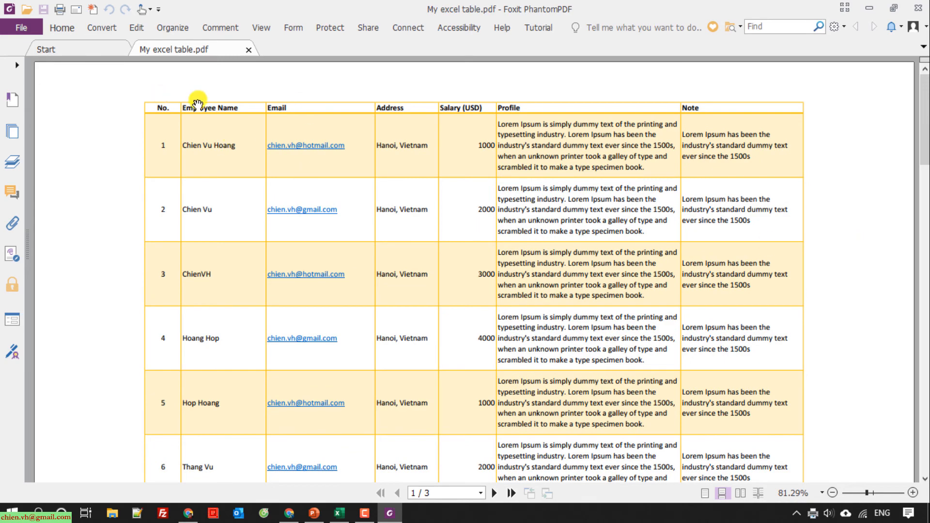
scroll(456, 138, "down", 2)
scroll(472, 151, "down", 15)
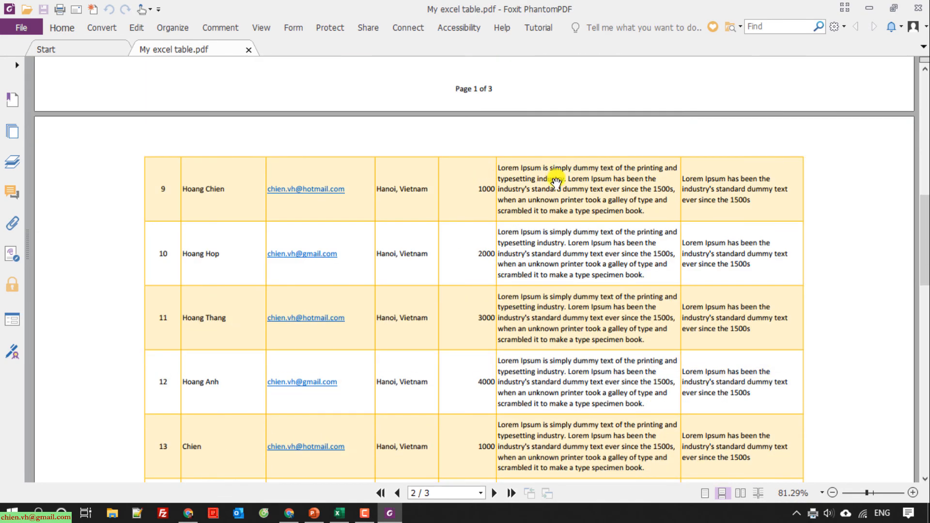
scroll(587, 198, "down", 5)
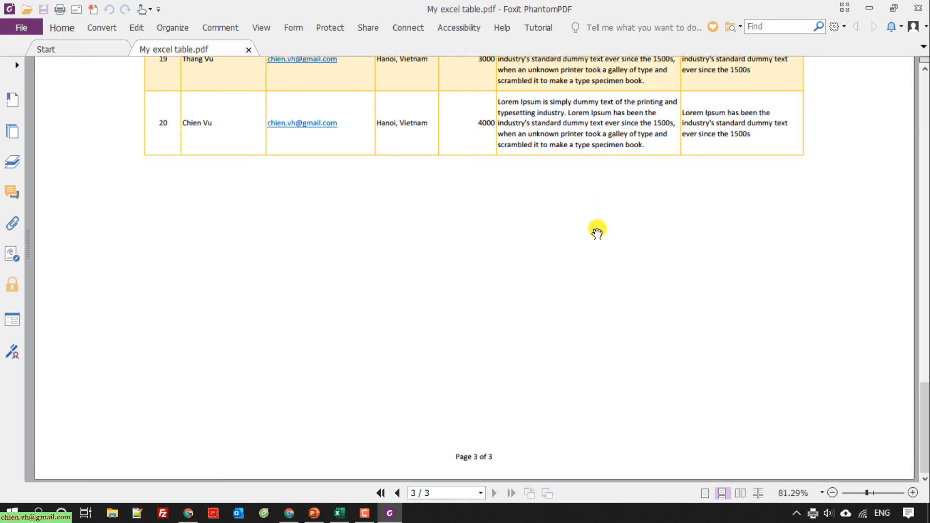
scroll(597, 231, "up", 10)
scroll(645, 360, "up", 10)
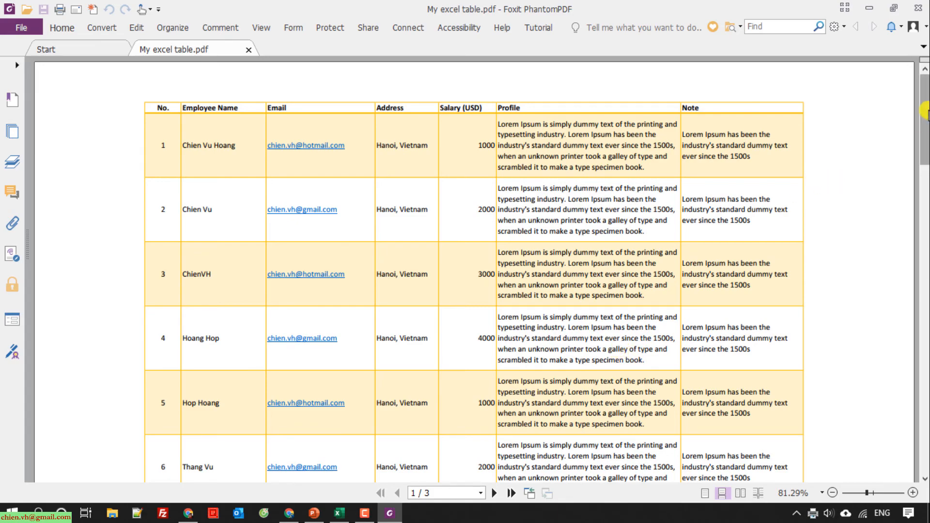
Zoom the PDF to 100% and examine the full table width across its pages.
mouse_move(924, 108)
left_mouse_down()
mouse_move(926, 412)
mouse_move(924, 104)
left_mouse_up()
scroll(823, 224, "up", 3)
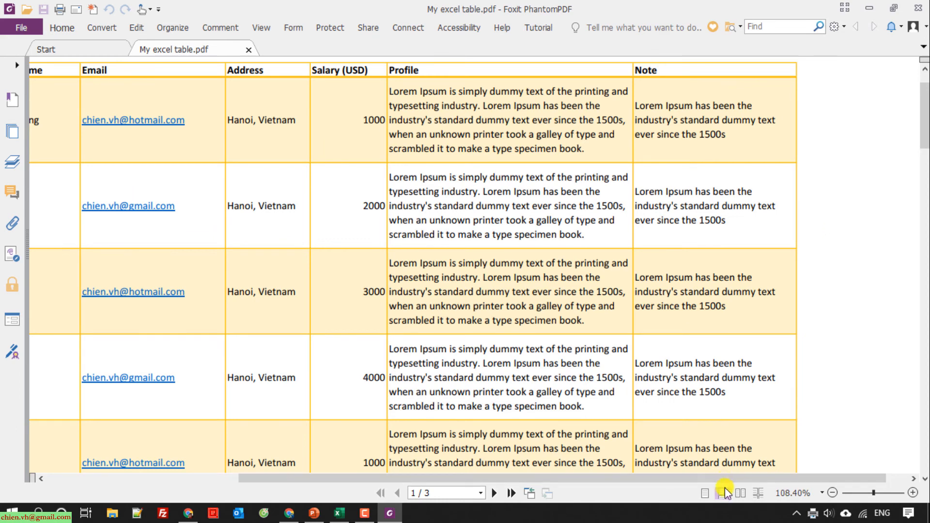
left_click_drag(616, 482, 525, 478)
scroll(528, 393, "down", 1)
scroll(557, 361, "up", 1)
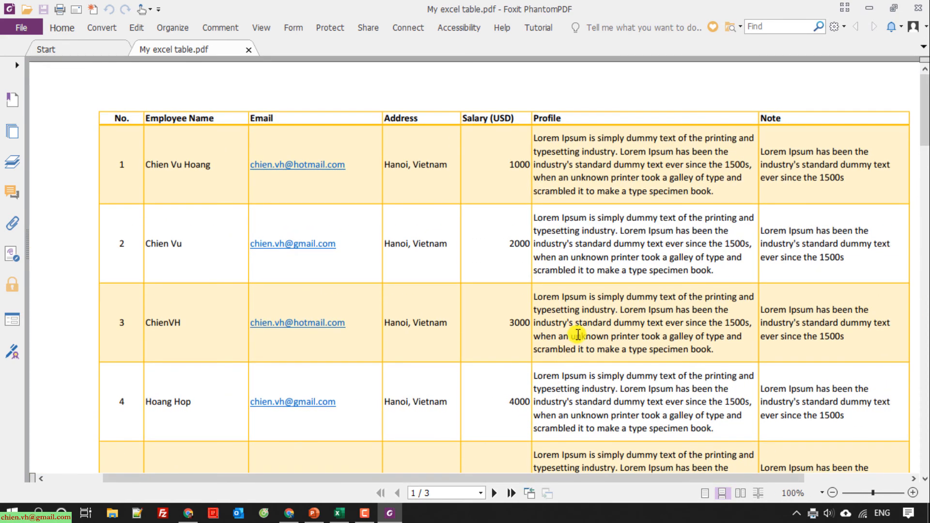
scroll(579, 331, "down", 15)
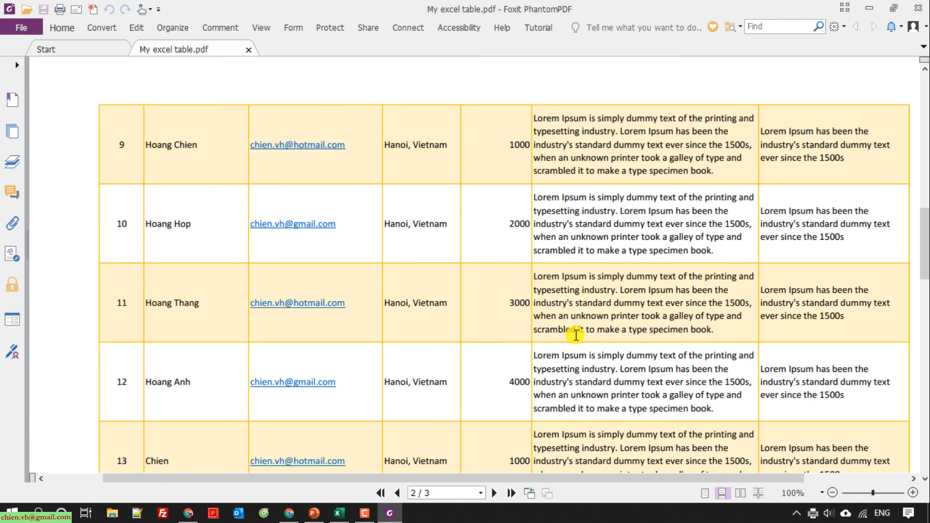